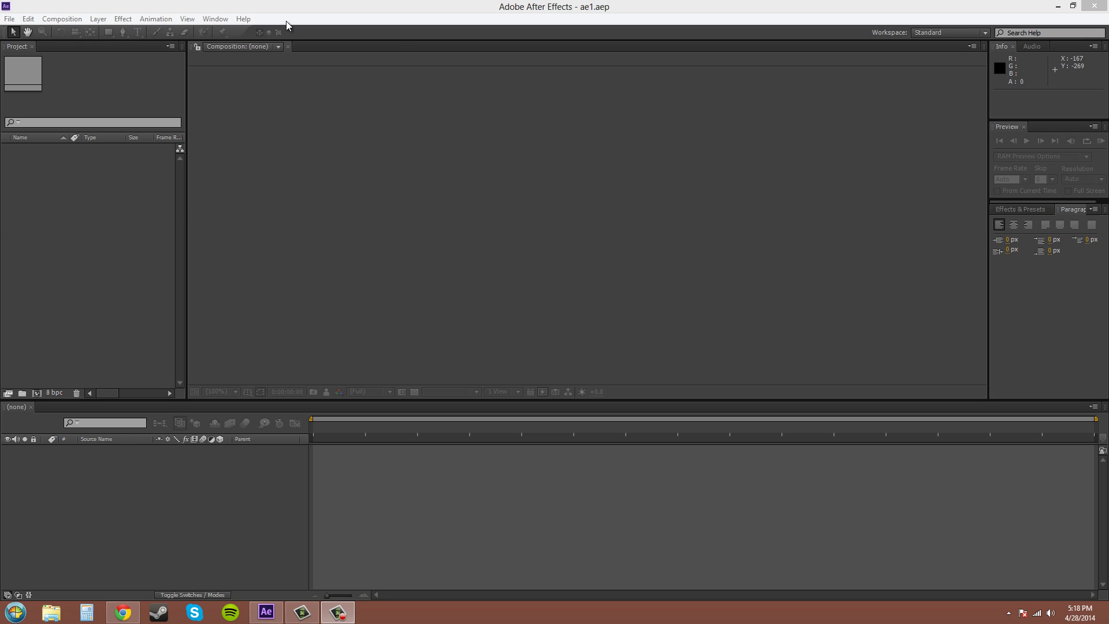
# View After Effects version and installation details from the Help menu, then dismiss them.
pyautogui.click(241, 19)
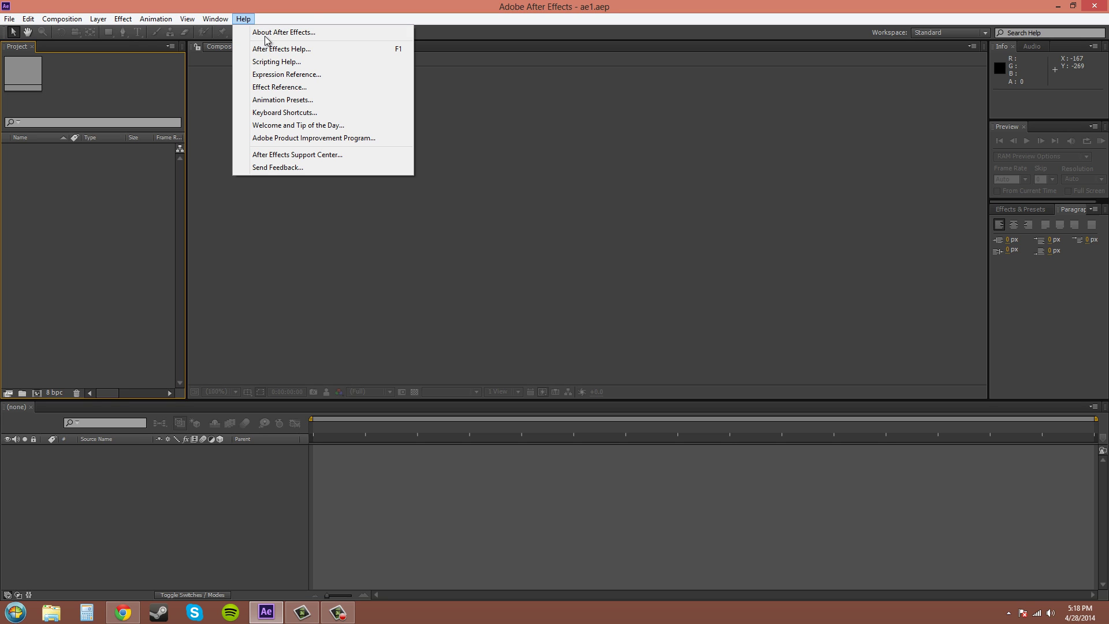
pyautogui.click(306, 32)
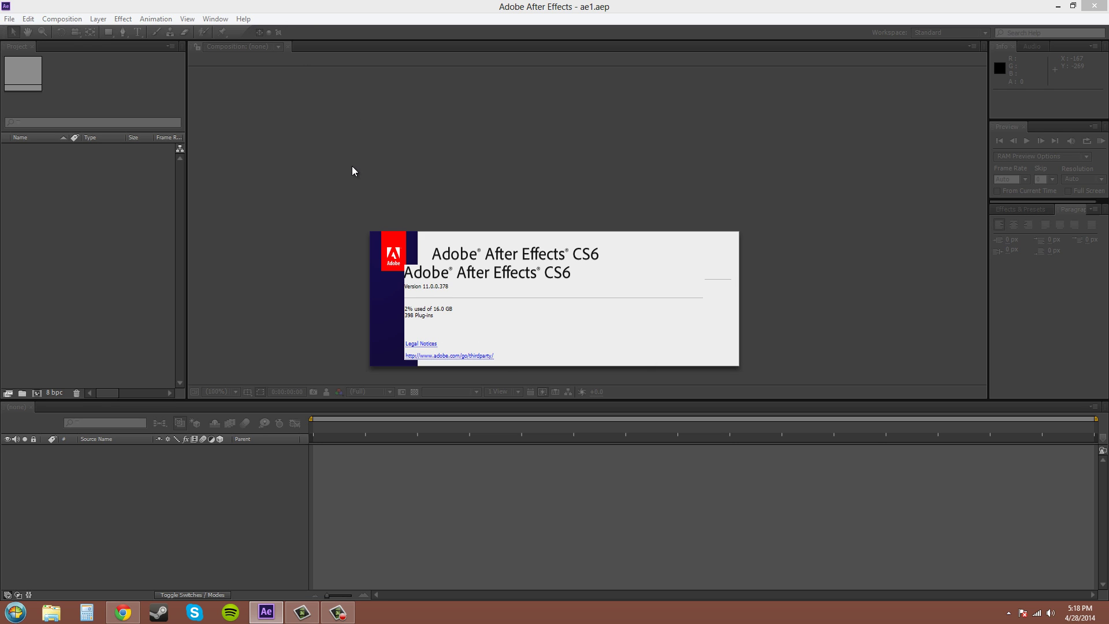
pyautogui.click(514, 365)
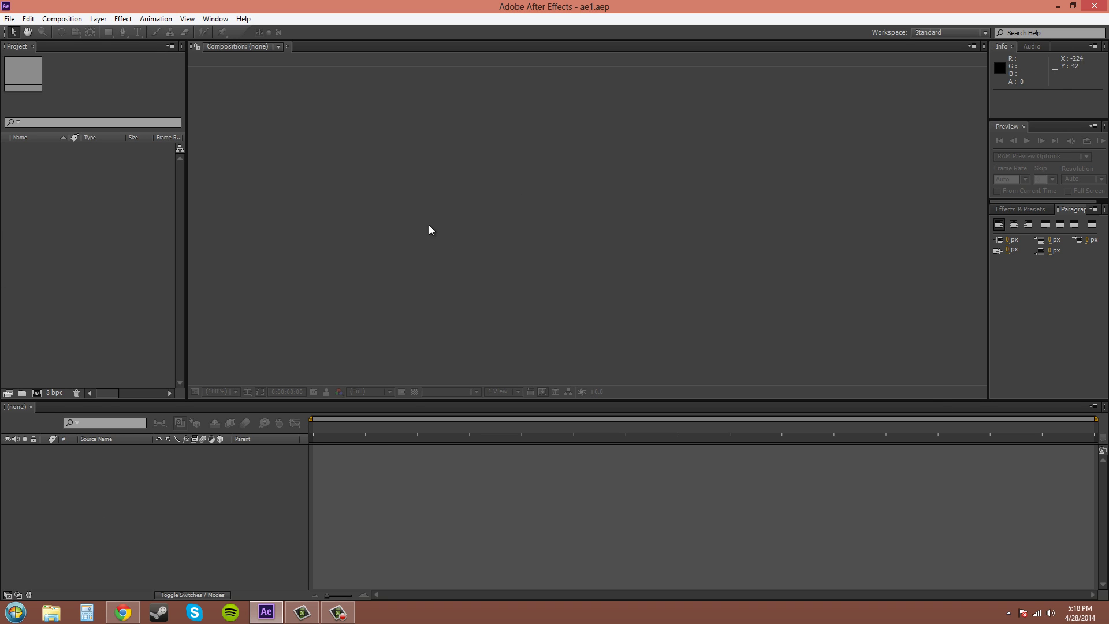
# Look through the workspace choices and close them without switching workspace.
pyautogui.click(188, 20)
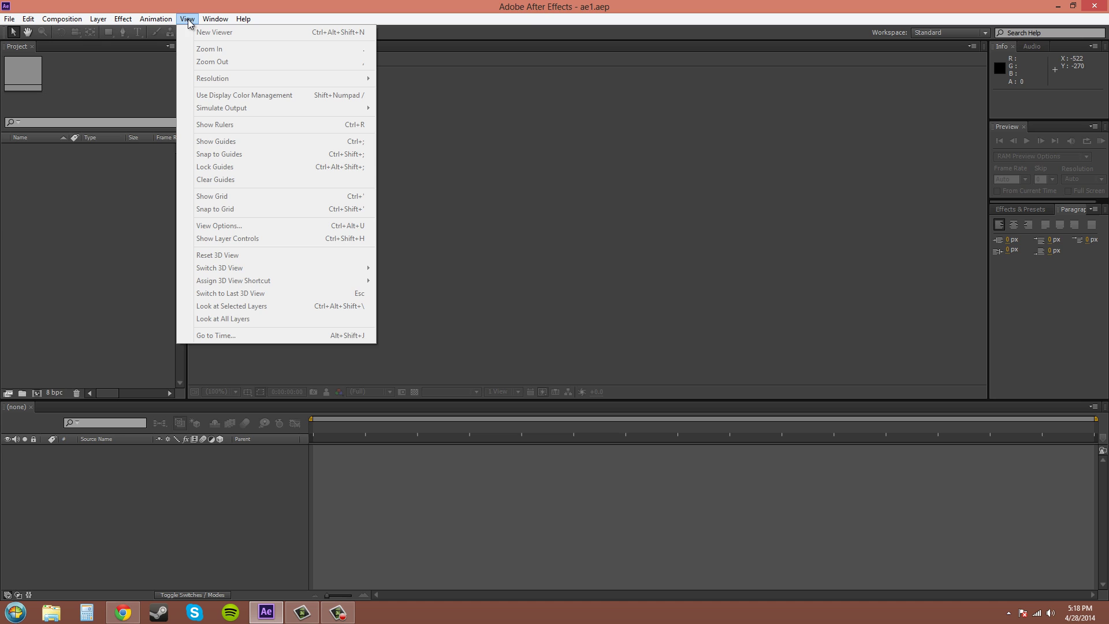
pyautogui.moveTo(206, 21)
pyautogui.moveTo(405, 33)
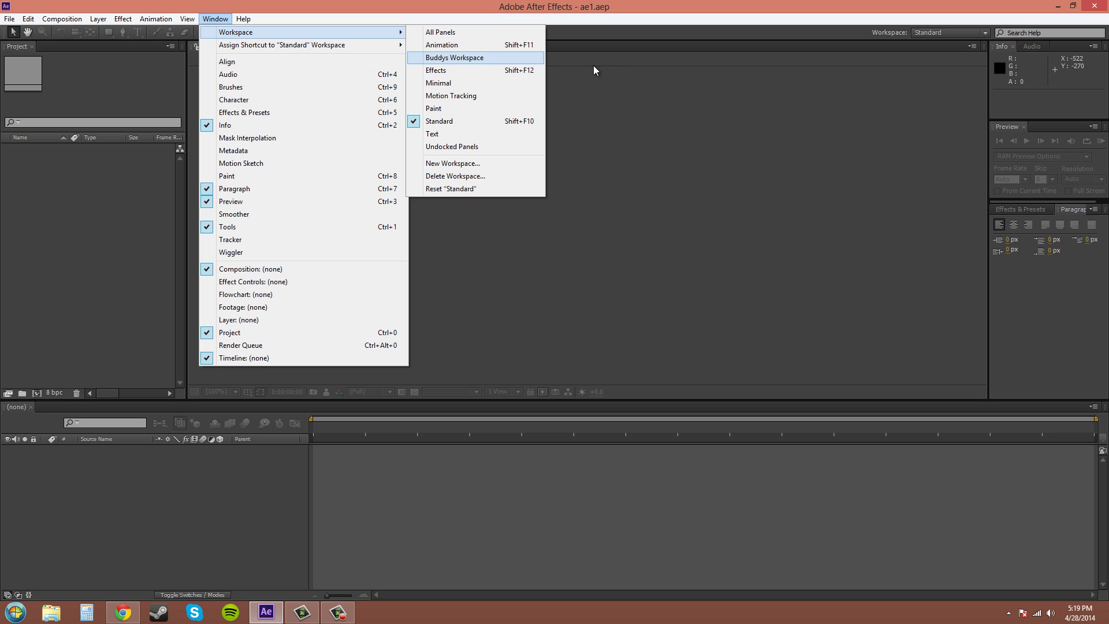
pyautogui.click(764, 85)
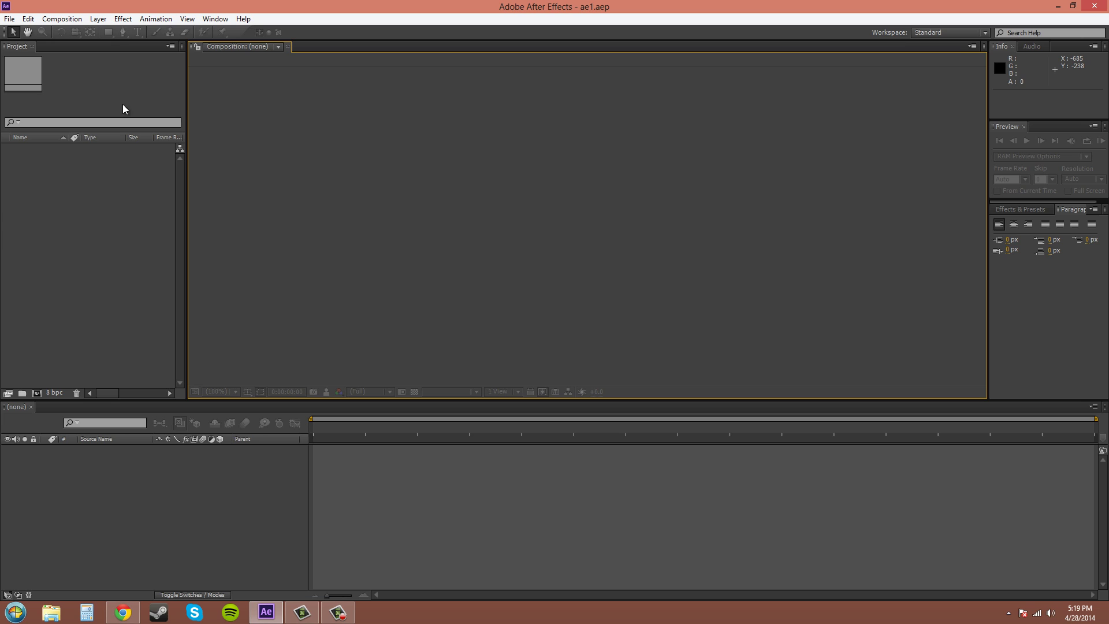
# Activate the Project, Composition viewer, Timeline and Paragraph panels in turn.
pyautogui.click(106, 224)
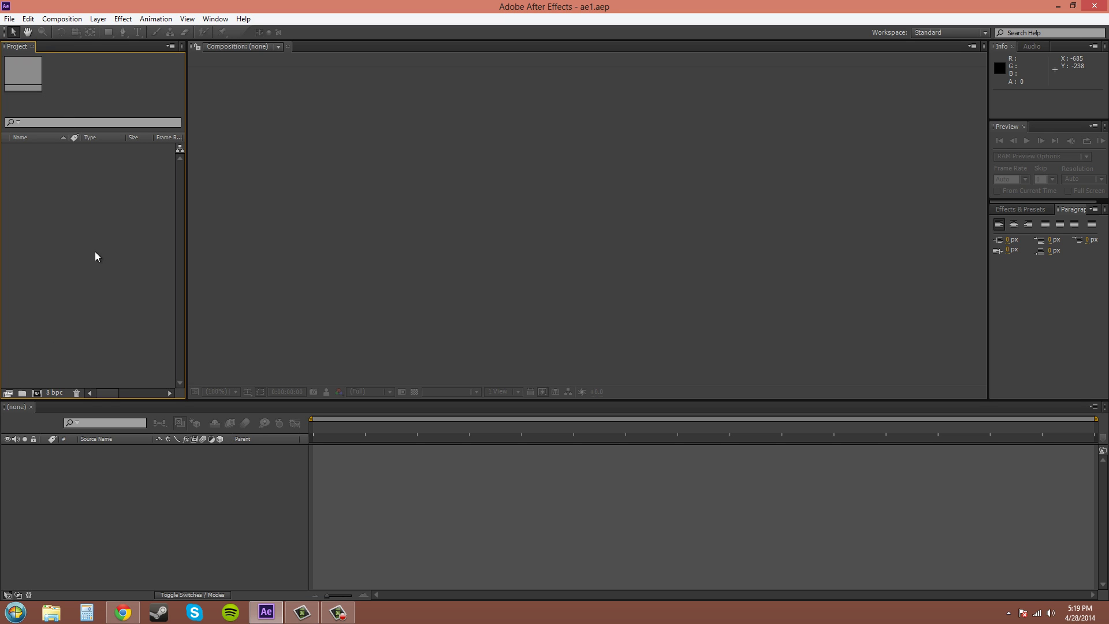
pyautogui.click(502, 225)
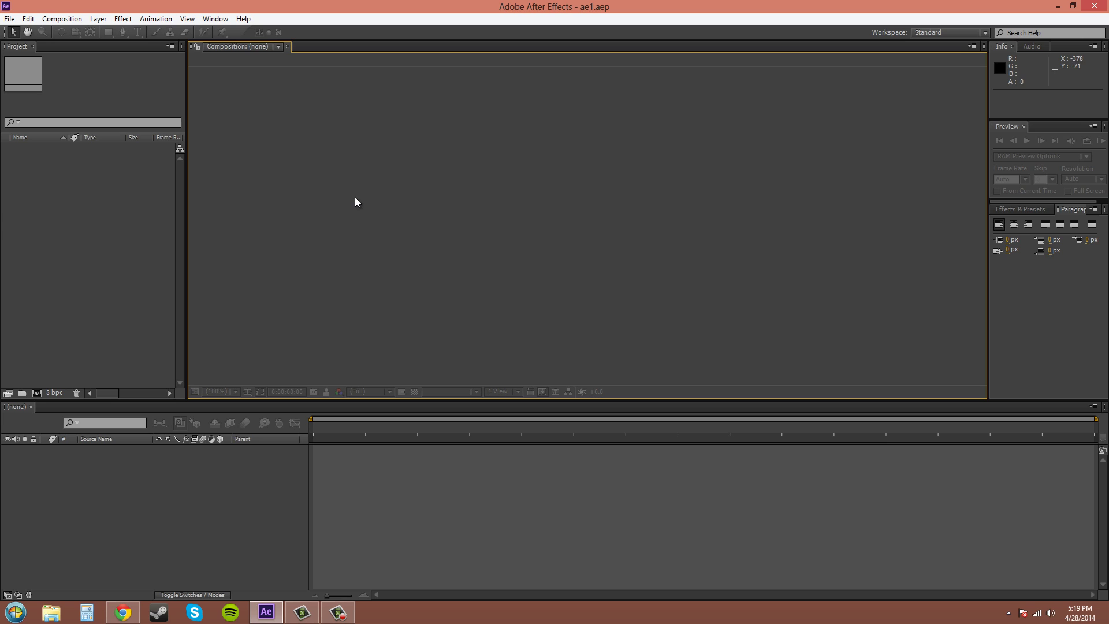
pyautogui.click(192, 513)
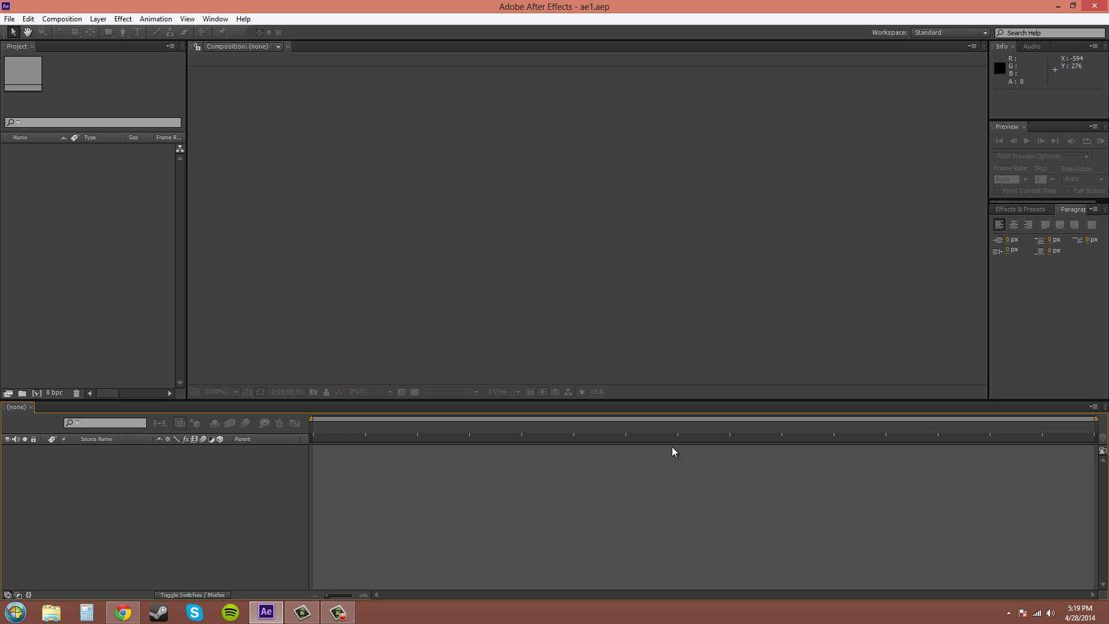
pyautogui.click(1077, 335)
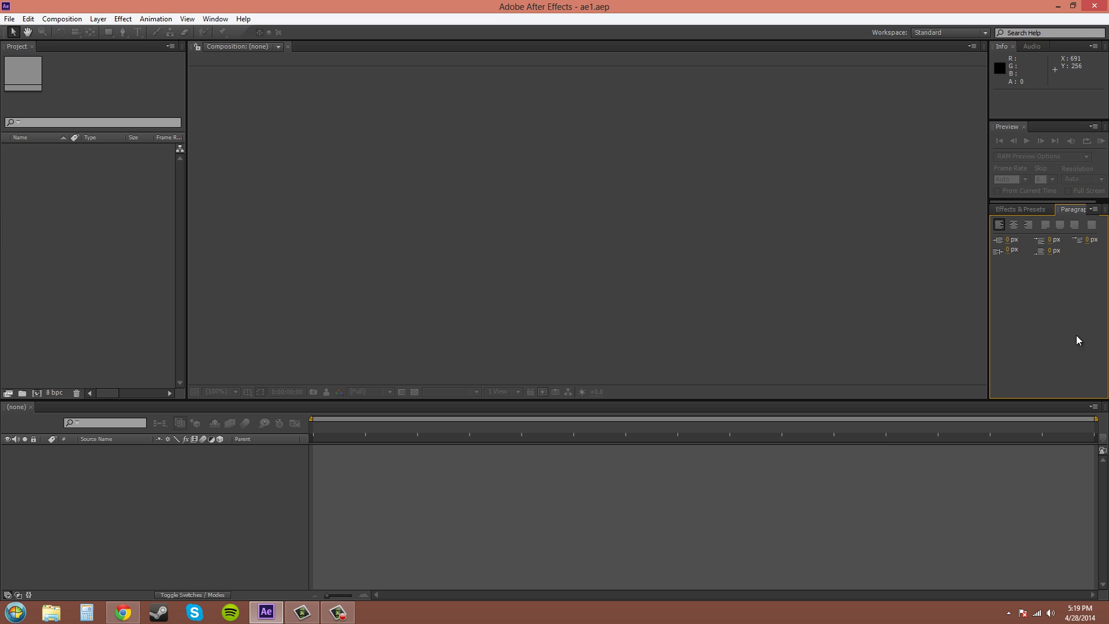
# Search Effects & Presets for 'blur', browse the results, clear the search, then return to Paragraph.
pyautogui.click(1034, 211)
pyautogui.click(1018, 211)
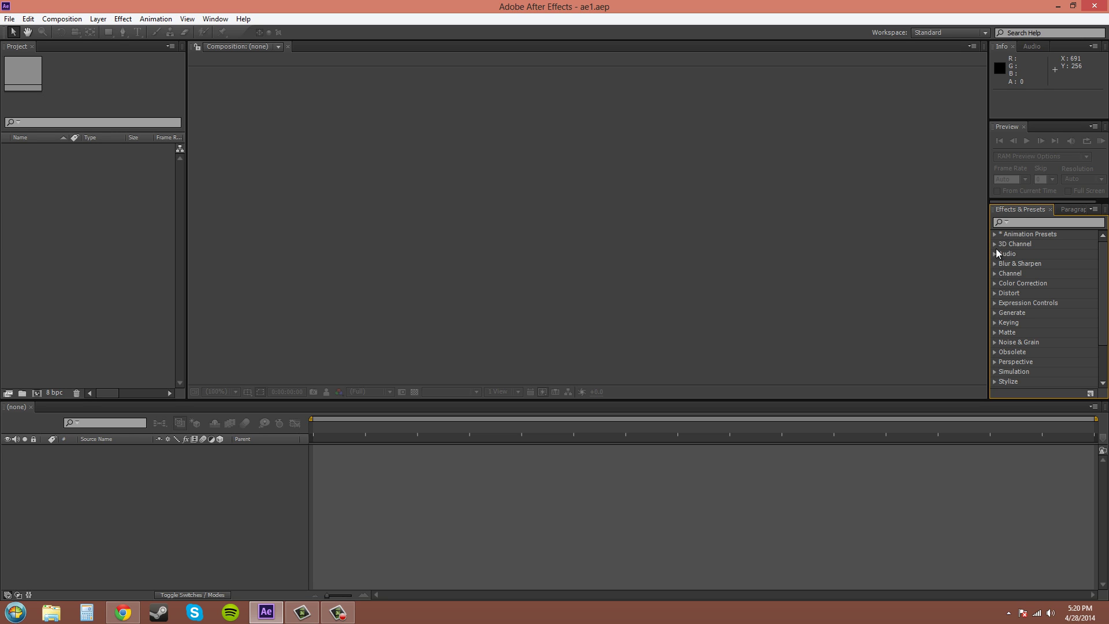
pyautogui.click(1024, 222)
pyautogui.write('blur')
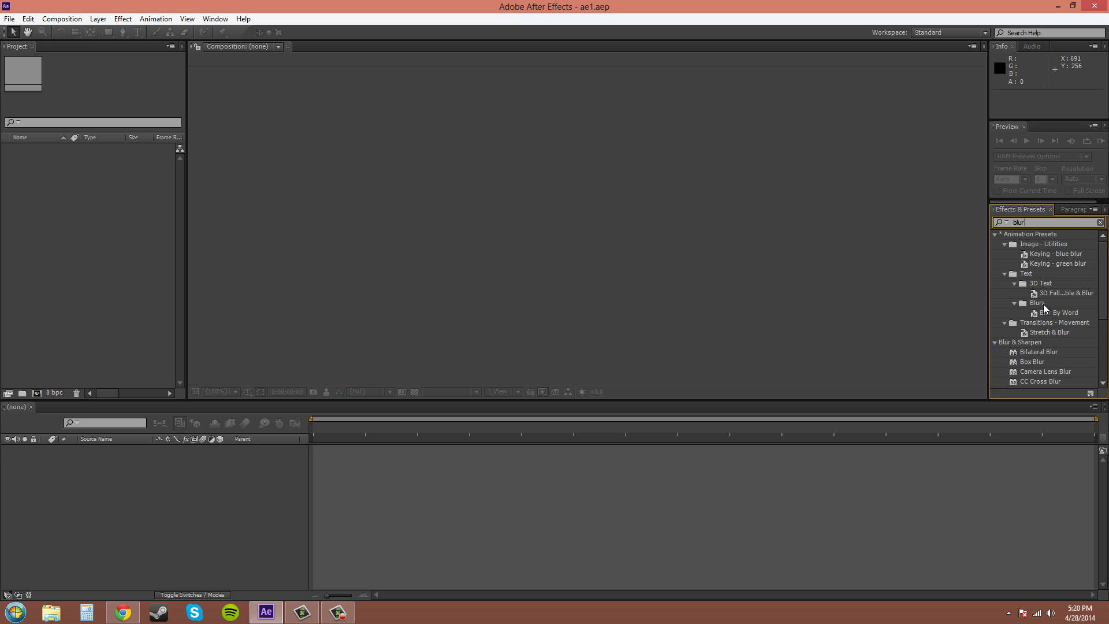
pyautogui.scroll(-4, 1039, 315)
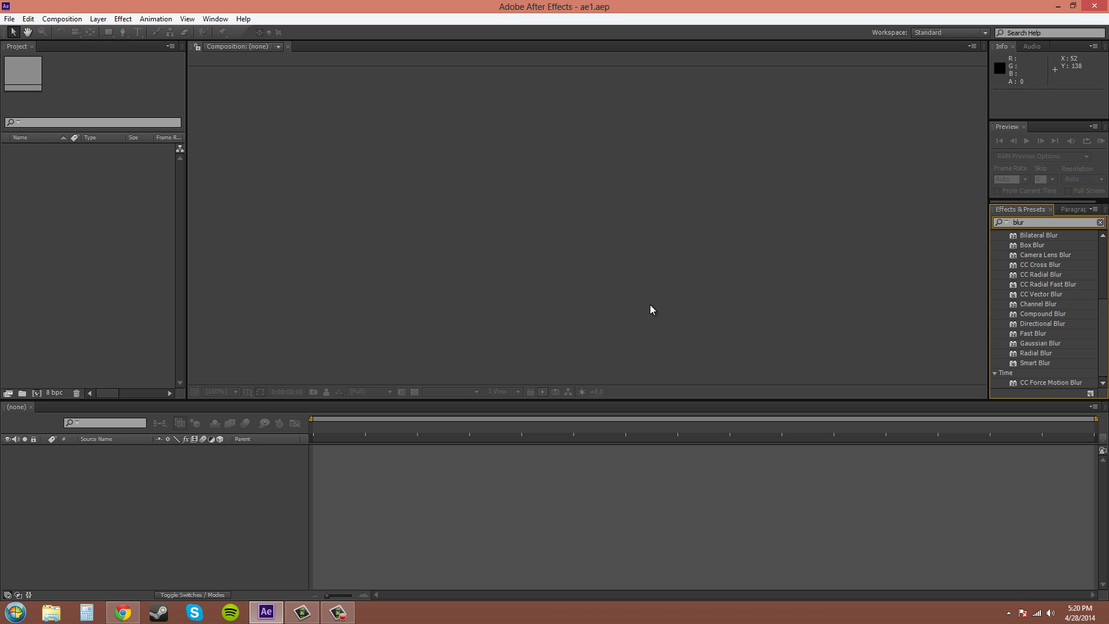
pyautogui.scroll(3, 1063, 327)
pyautogui.scroll(3, 1070, 326)
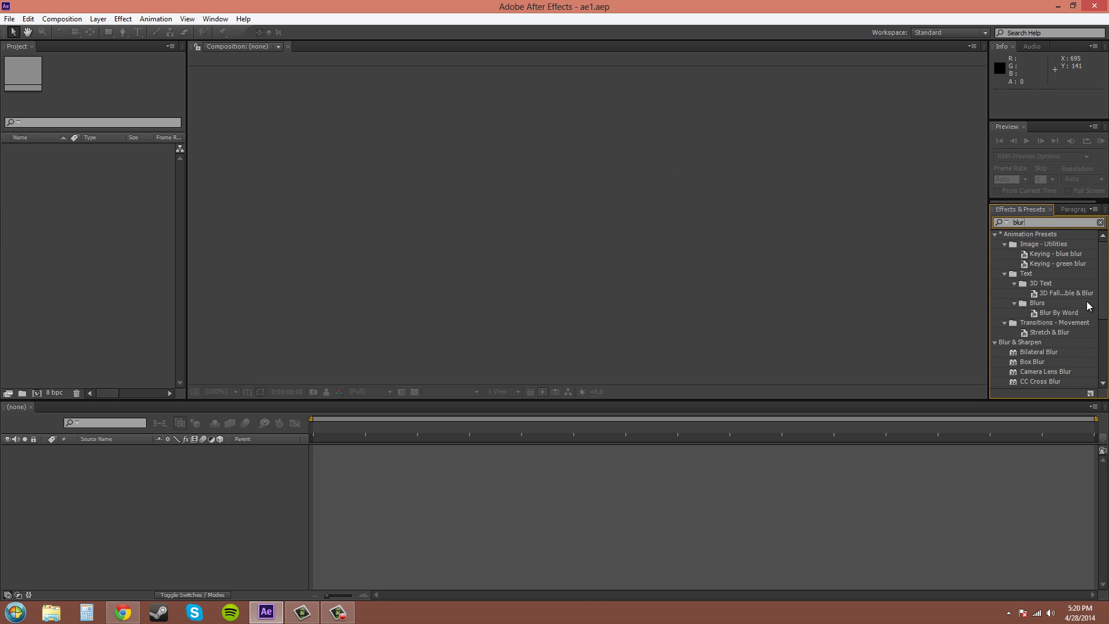
pyautogui.click(1100, 222)
pyautogui.click(1075, 209)
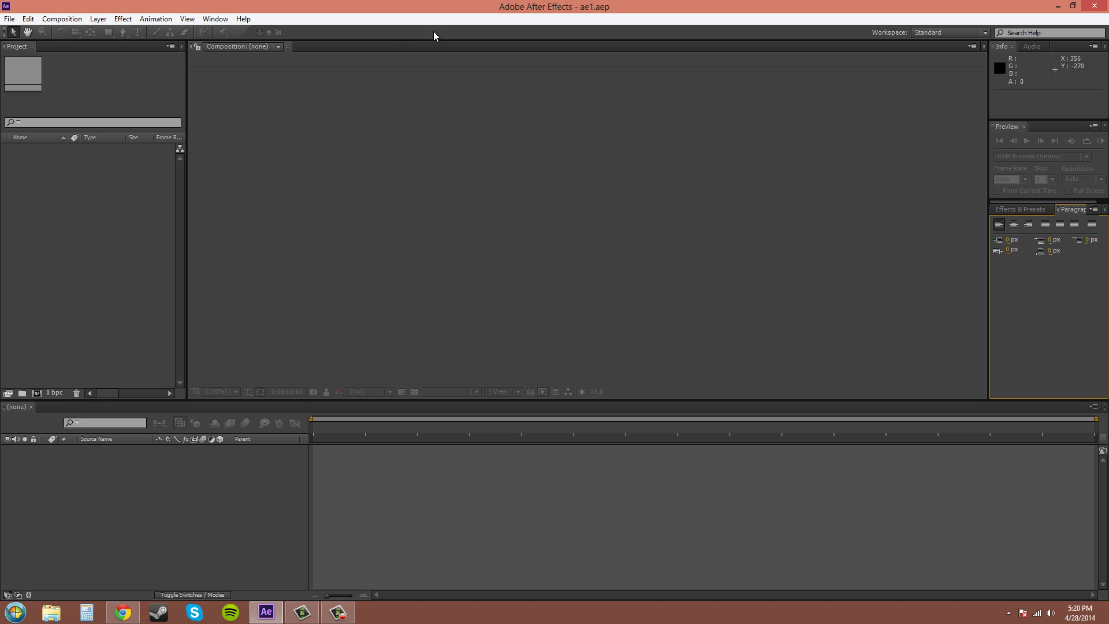
# Close the Paragraph panel and reopen it from the Window menu.
pyautogui.click(222, 18)
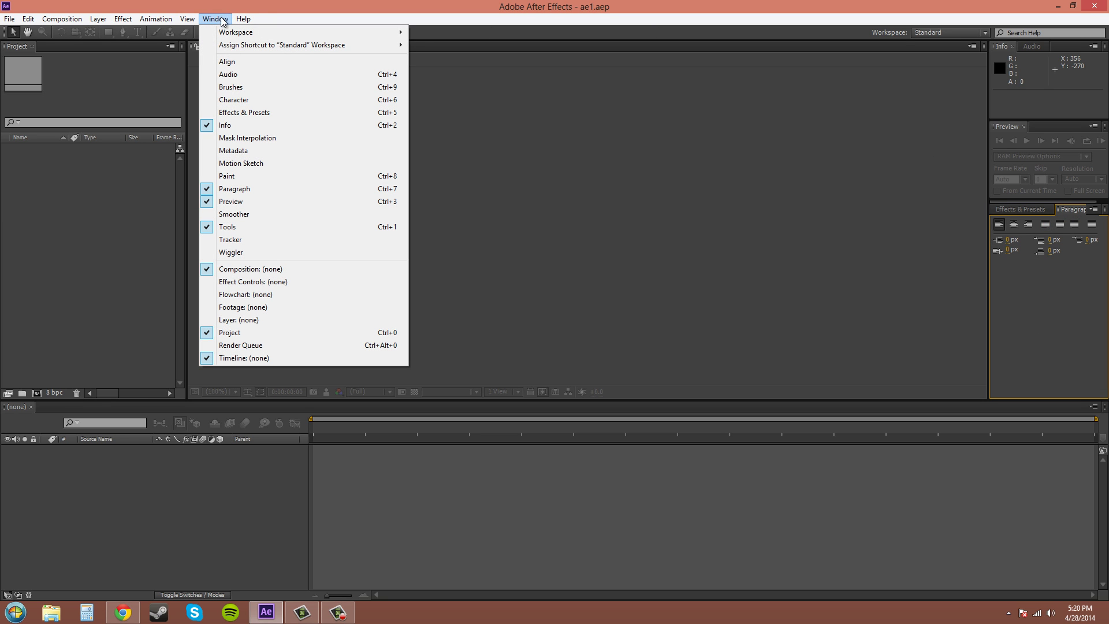
pyautogui.click(265, 188)
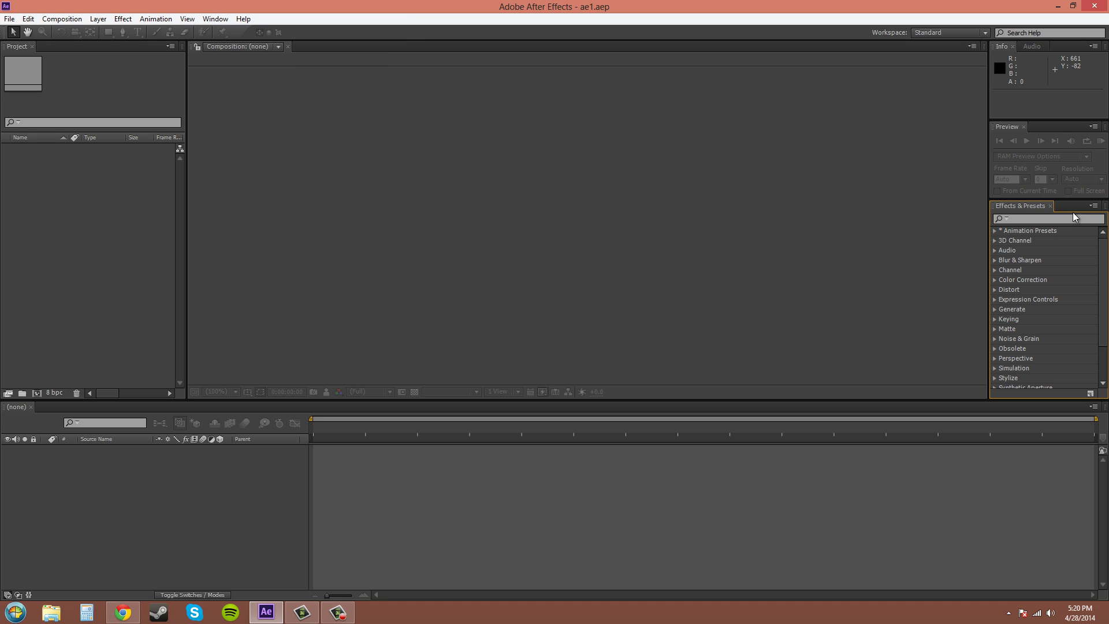
pyautogui.click(214, 19)
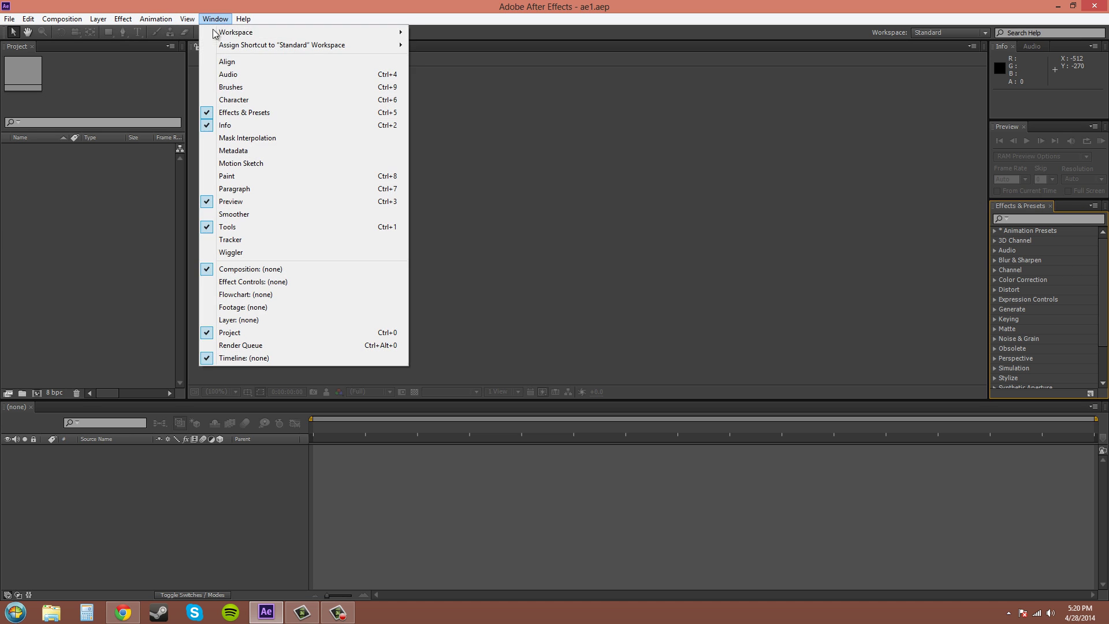
pyautogui.click(242, 190)
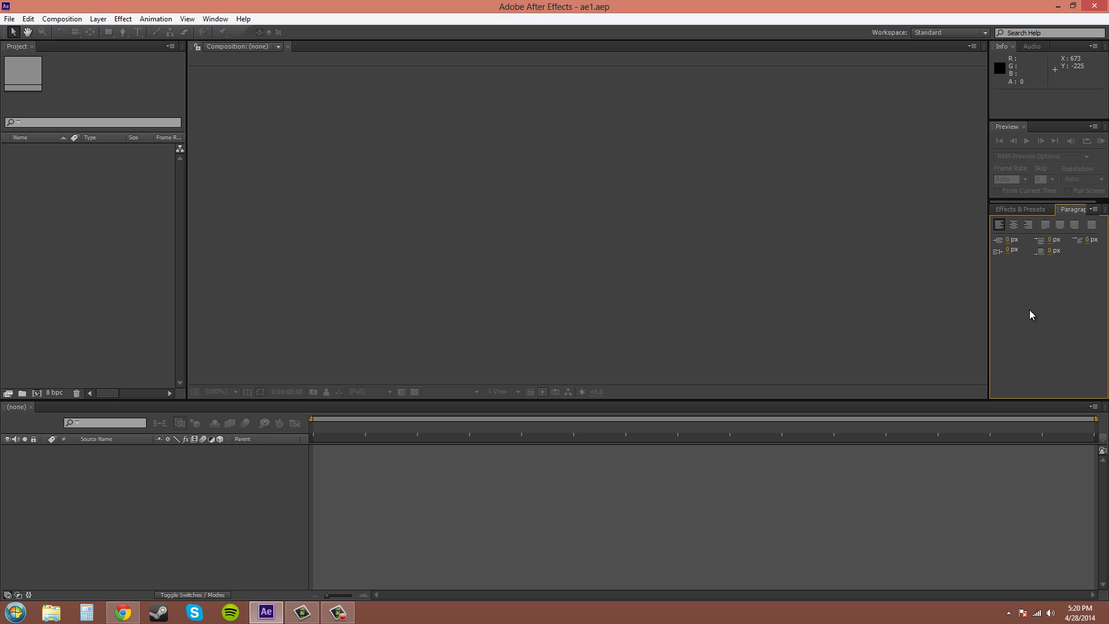
# Bring the Effects & Presets category list to the front and activate the Preview panel.
pyautogui.click(1020, 209)
pyautogui.click(1072, 210)
pyautogui.click(1008, 208)
pyautogui.click(1004, 130)
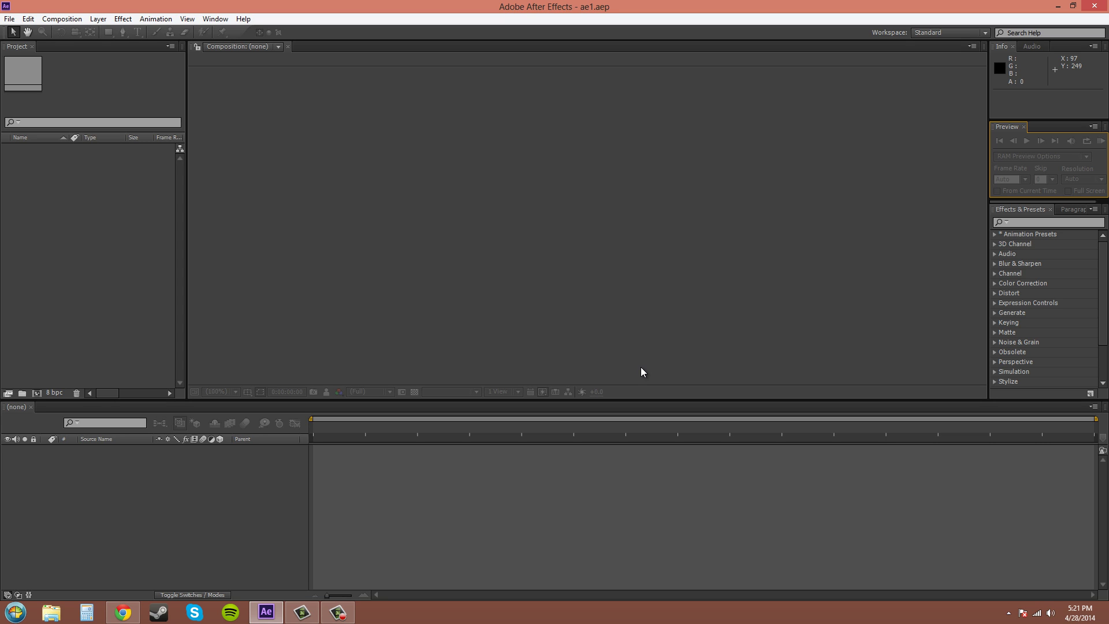
pyautogui.click(1041, 81)
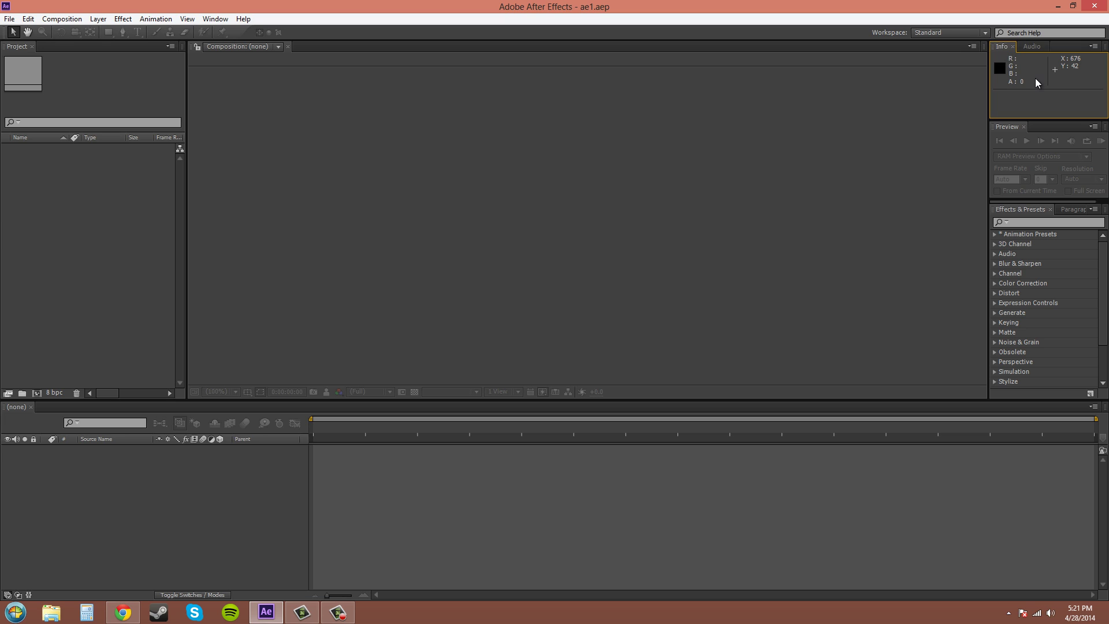
pyautogui.click(1032, 47)
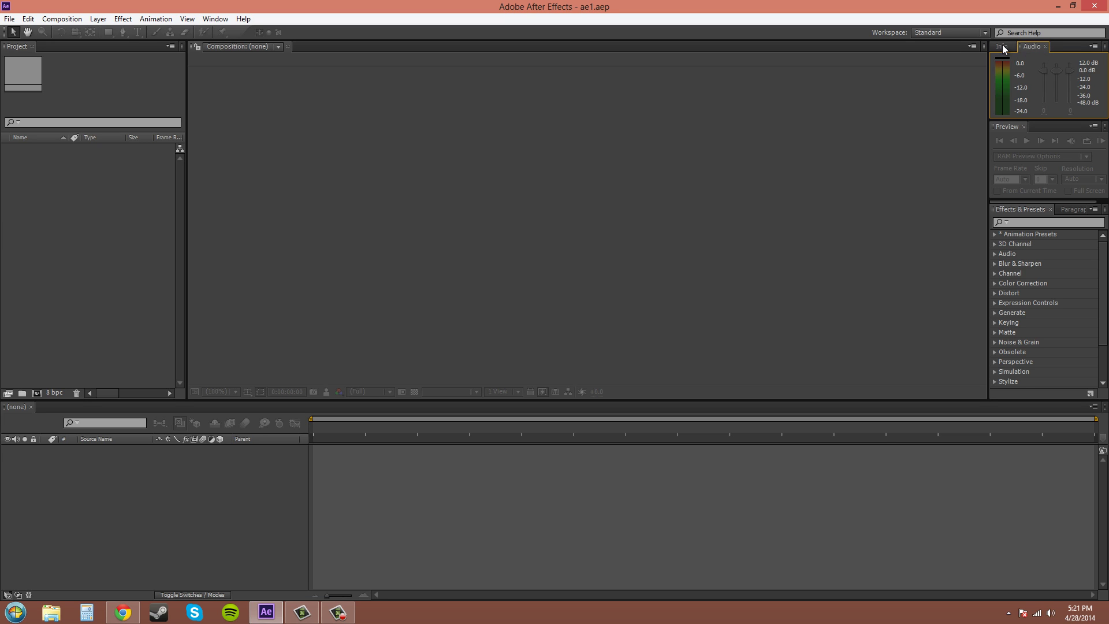
pyautogui.click(1002, 46)
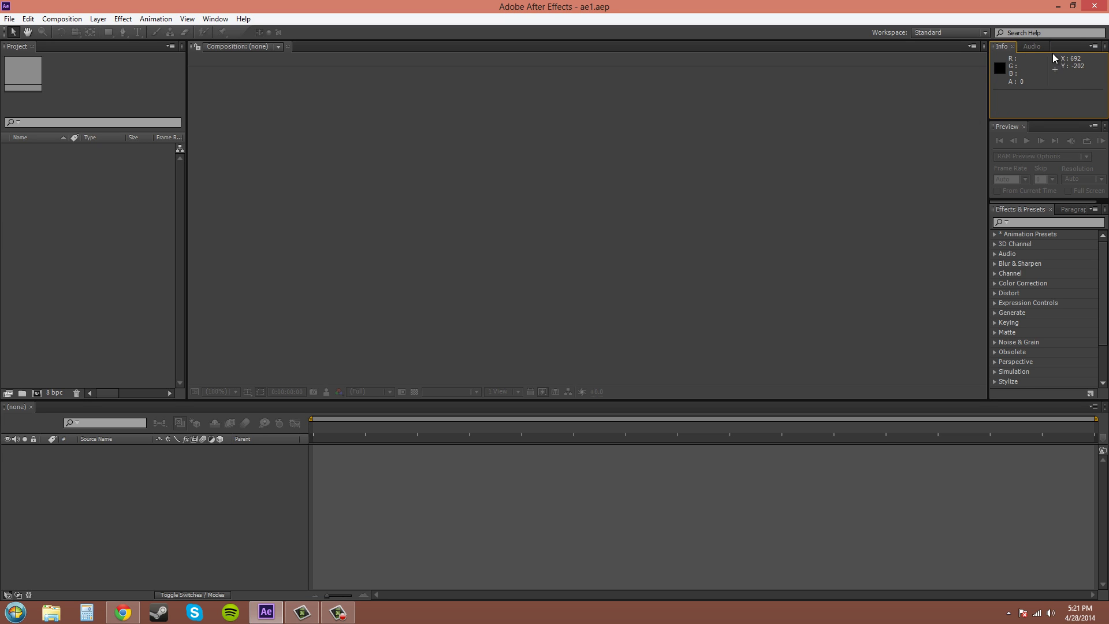
pyautogui.click(1032, 47)
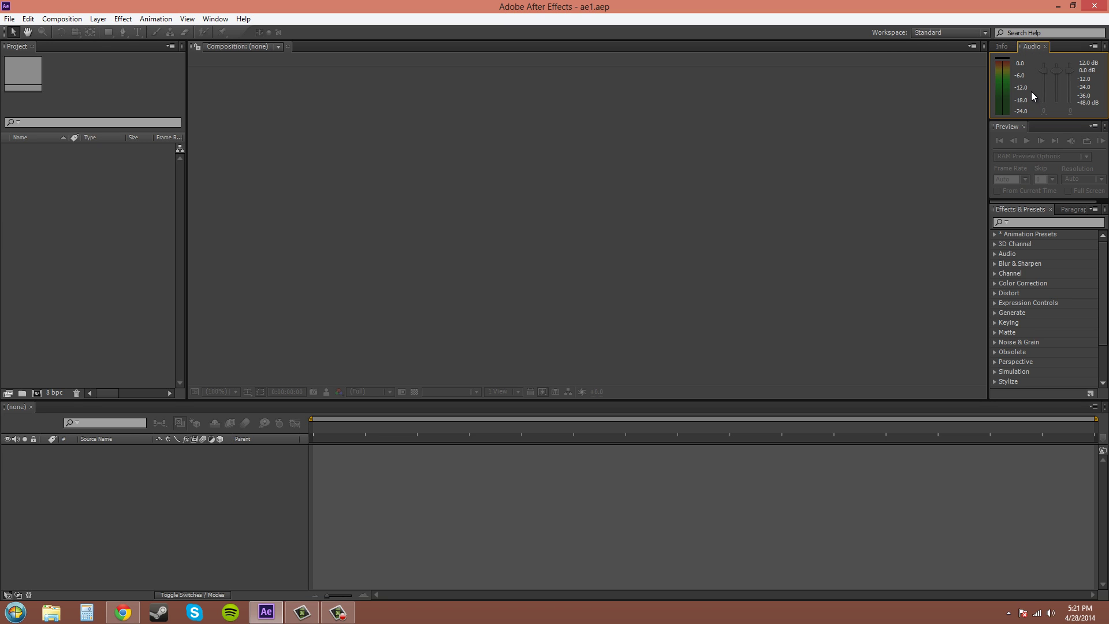
pyautogui.click(1006, 50)
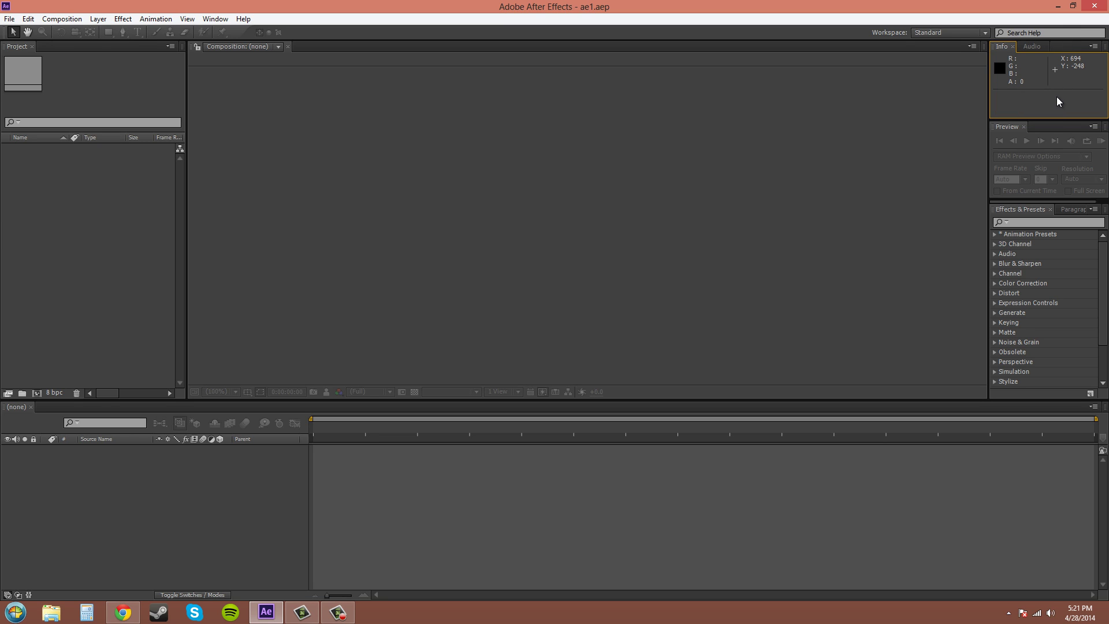